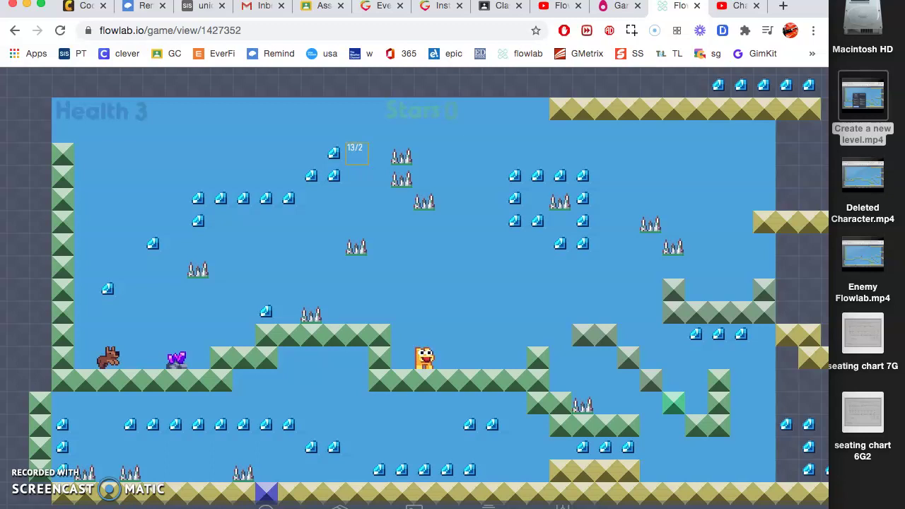
Select the dog player character in the level to bring up its Clone/Edit/Delete menu.
left_click(8, 216)
left_click_drag(65, 111, 147, 106)
left_click_drag(147, 106, 140, 124)
mouse_move(139, 123)
left_mouse_down()
mouse_move(137, 115)
mouse_move(85, 111)
mouse_move(131, 115)
mouse_move(92, 118)
left_mouse_up()
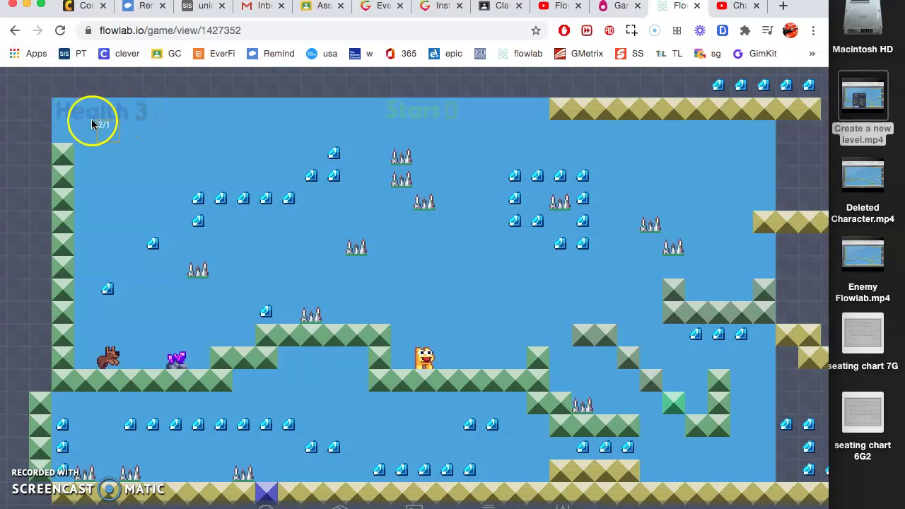
left_click(109, 354)
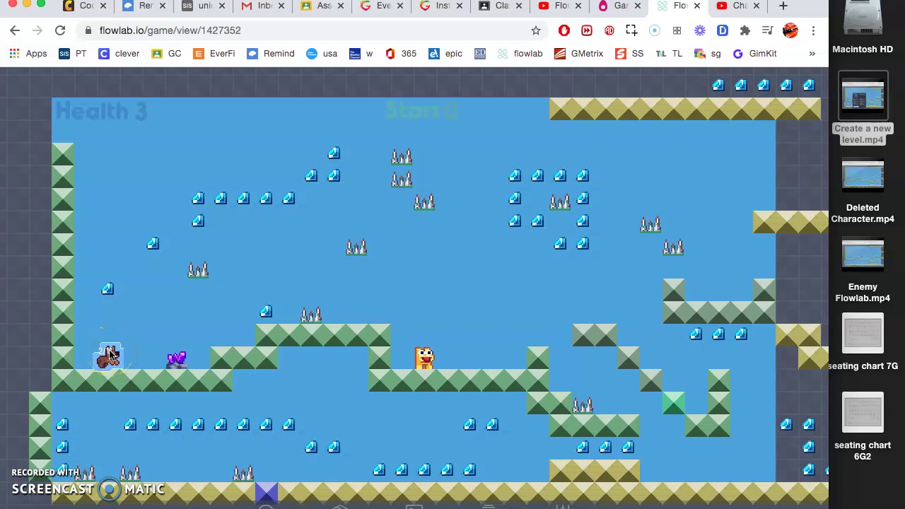
Open the dog's behavior graph through Edit and Behaviors.
left_click(110, 358)
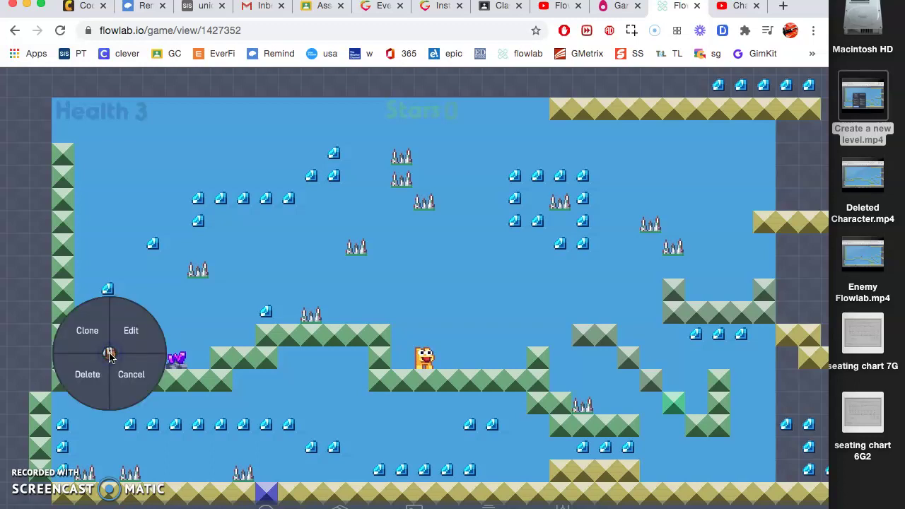
left_click(132, 340)
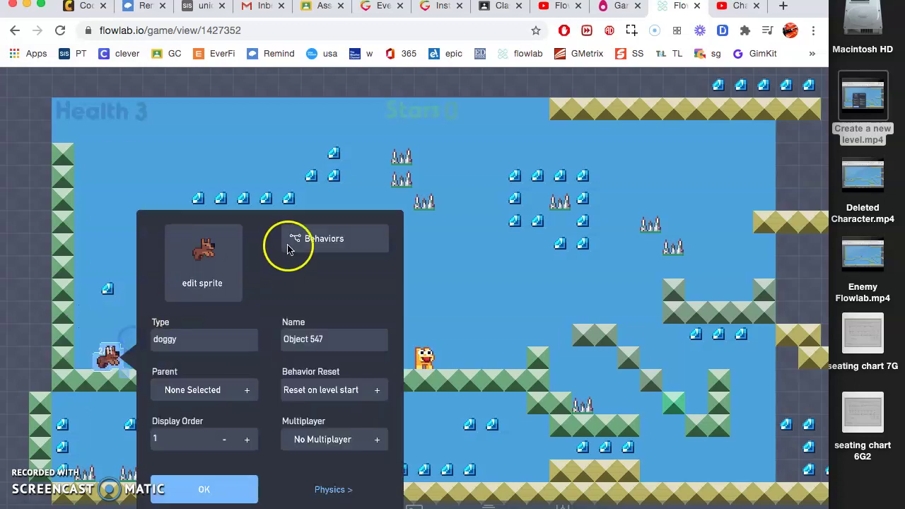
left_click(323, 240)
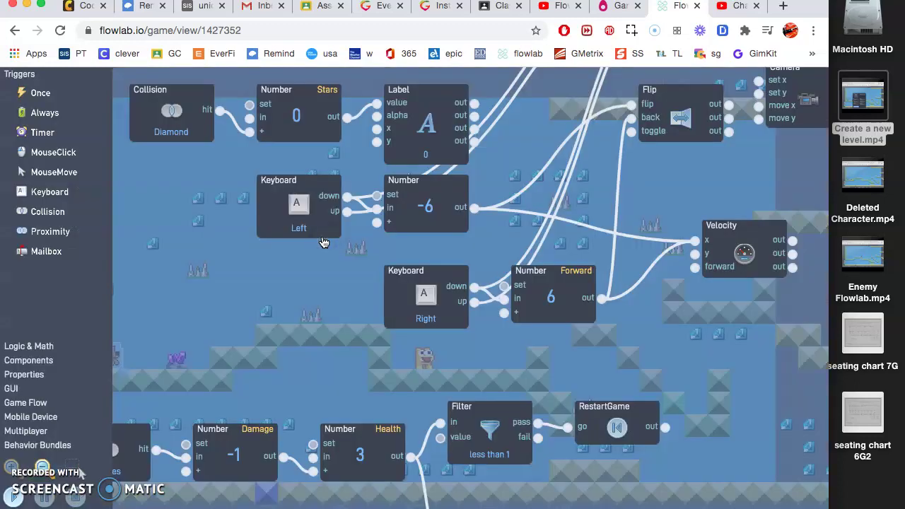
left_click(240, 278)
Pan the graph to show the Damage, Health, Filter, Label and Spikes collision blocks.
mouse_move(240, 279)
left_mouse_down()
mouse_move(254, 256)
mouse_move(313, 259)
mouse_move(283, 256)
left_mouse_up()
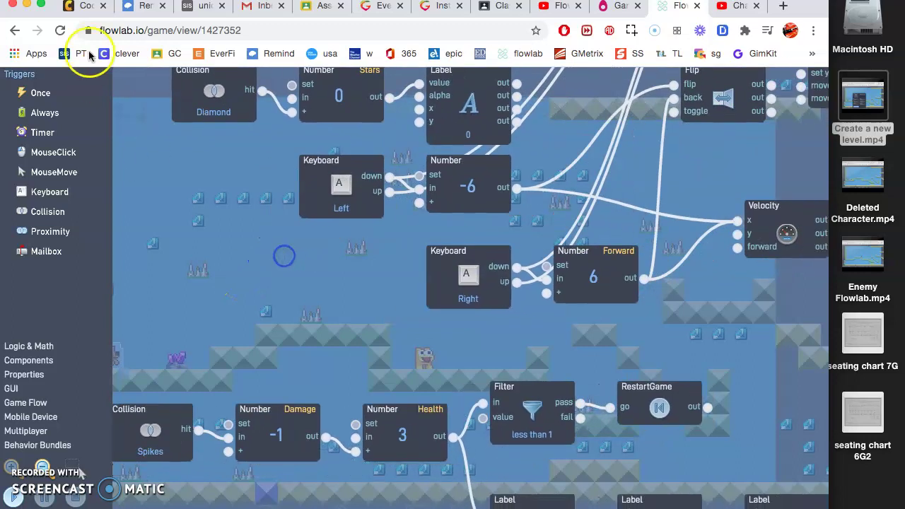
left_click_drag(238, 224, 246, 171)
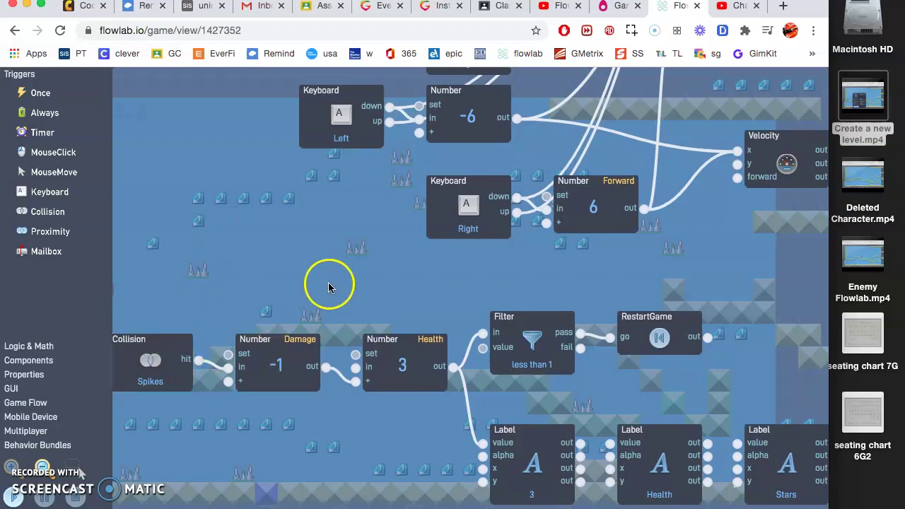
left_click_drag(293, 257, 205, 353)
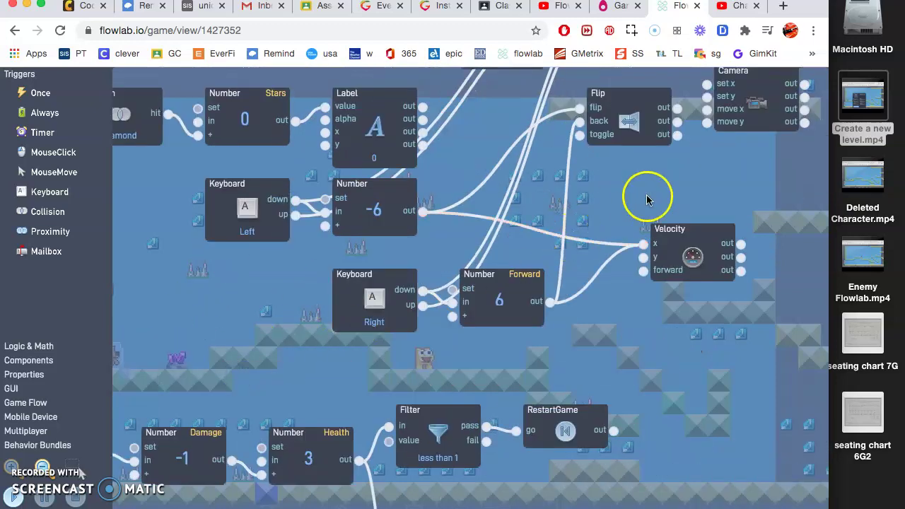
mouse_move(632, 192)
left_mouse_down()
mouse_move(556, 117)
mouse_move(587, 158)
mouse_move(492, 51)
left_mouse_up()
mouse_move(542, 330)
left_mouse_down()
mouse_move(546, 234)
mouse_move(584, 175)
mouse_move(673, 193)
left_mouse_up()
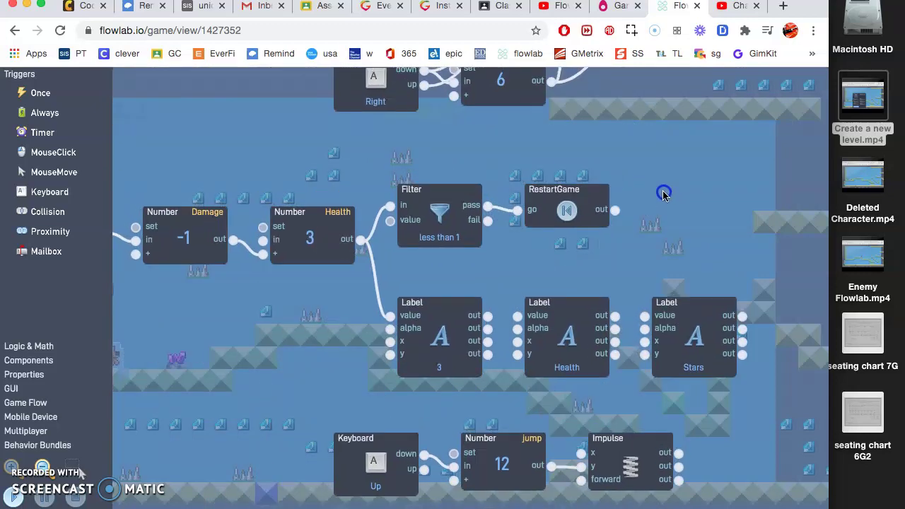
mouse_move(292, 379)
left_mouse_down()
mouse_move(398, 358)
mouse_move(341, 368)
left_mouse_up()
left_click(263, 246)
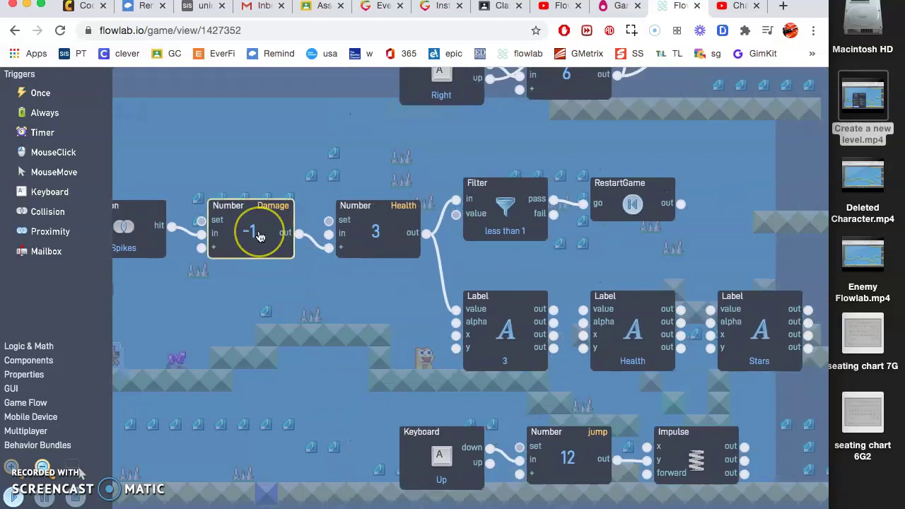
left_click(428, 223)
left_click(479, 303)
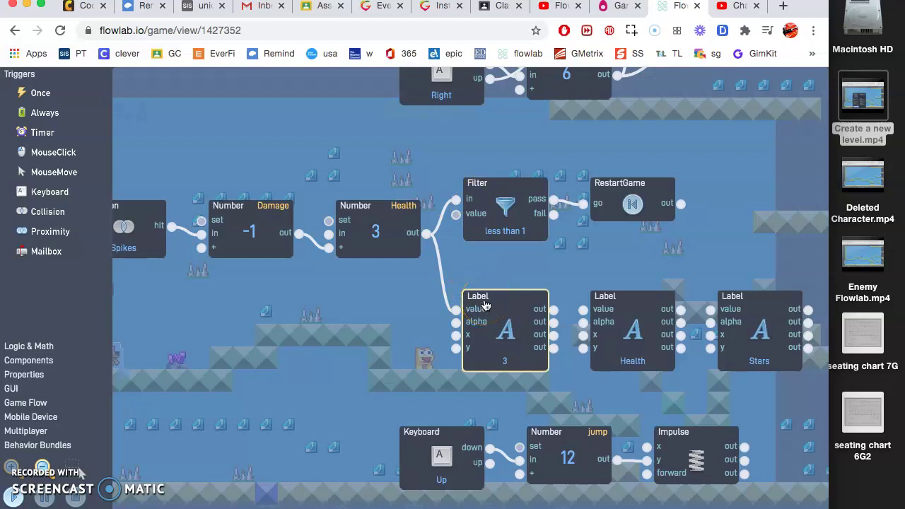
left_click(391, 303)
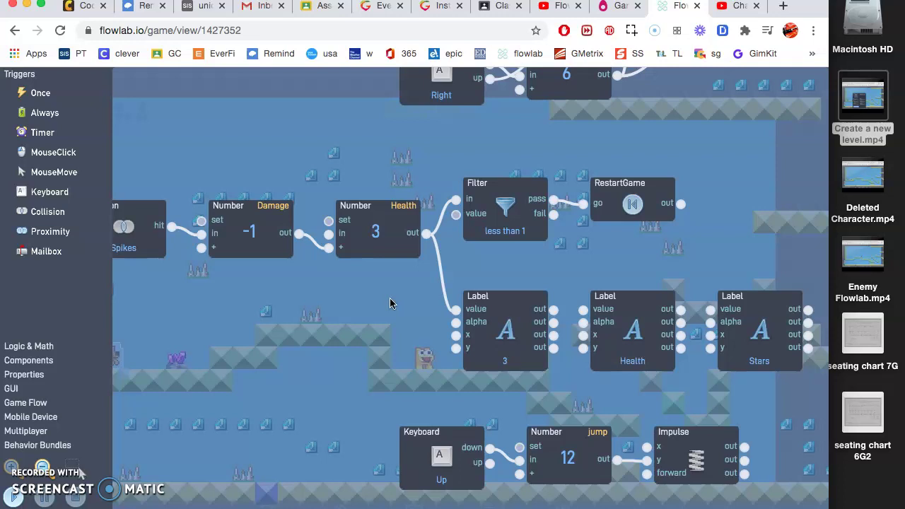
left_click(152, 230)
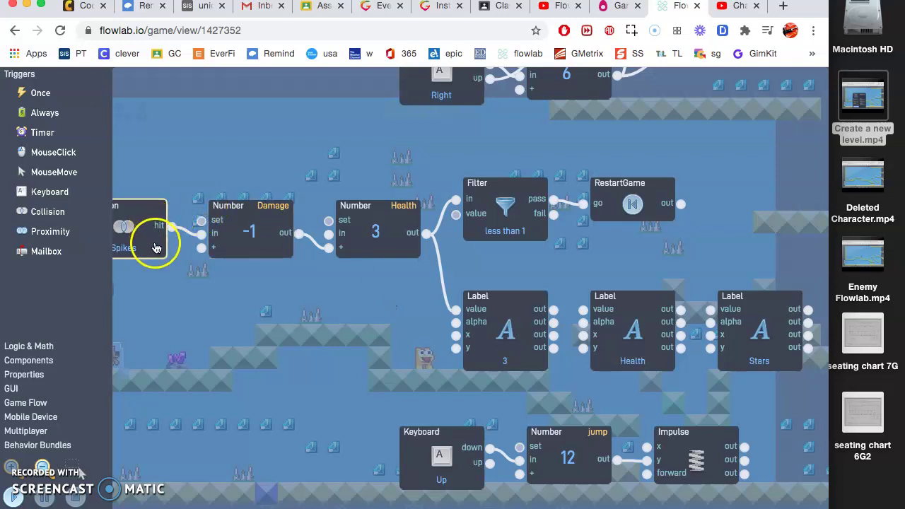
left_click(269, 239)
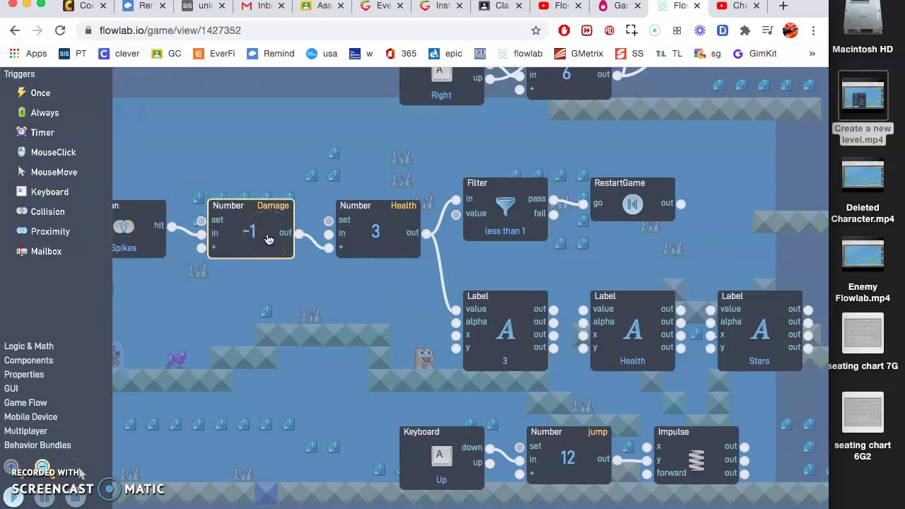
left_click(370, 224)
left_click(125, 125)
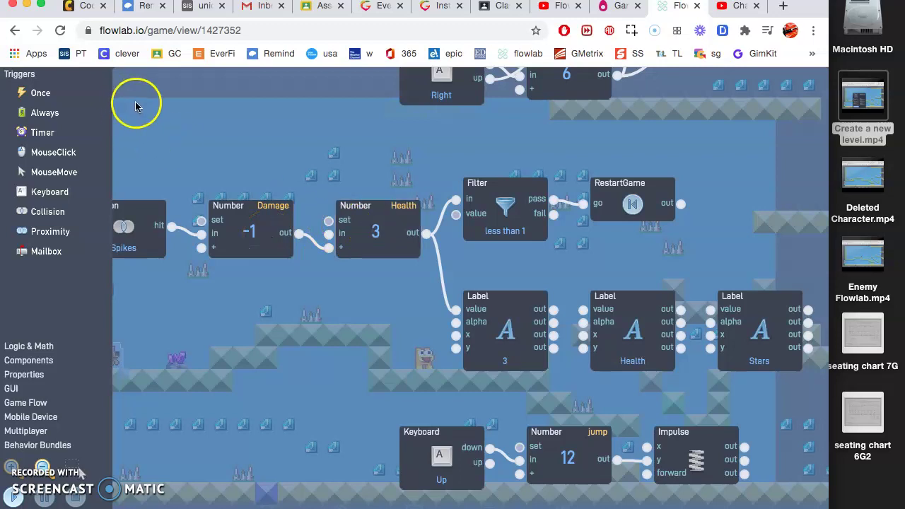
left_click(501, 324)
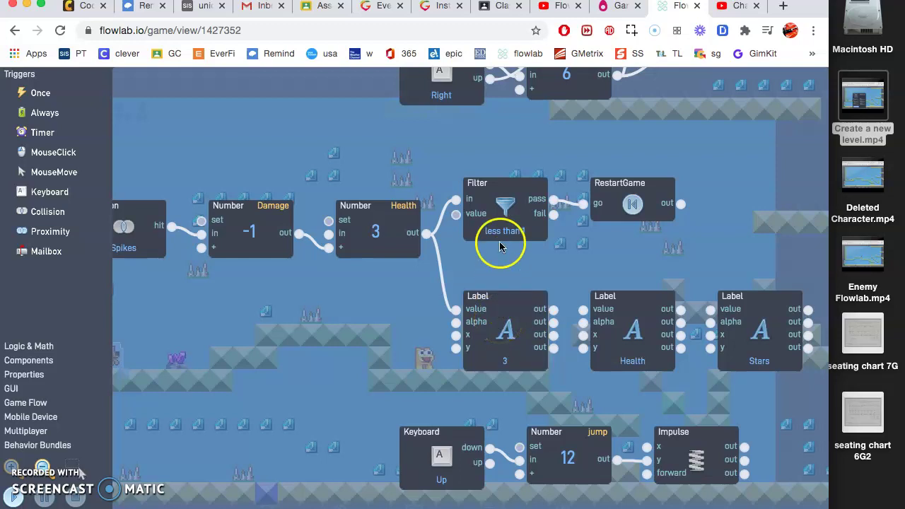
left_click(485, 210)
left_click(358, 232)
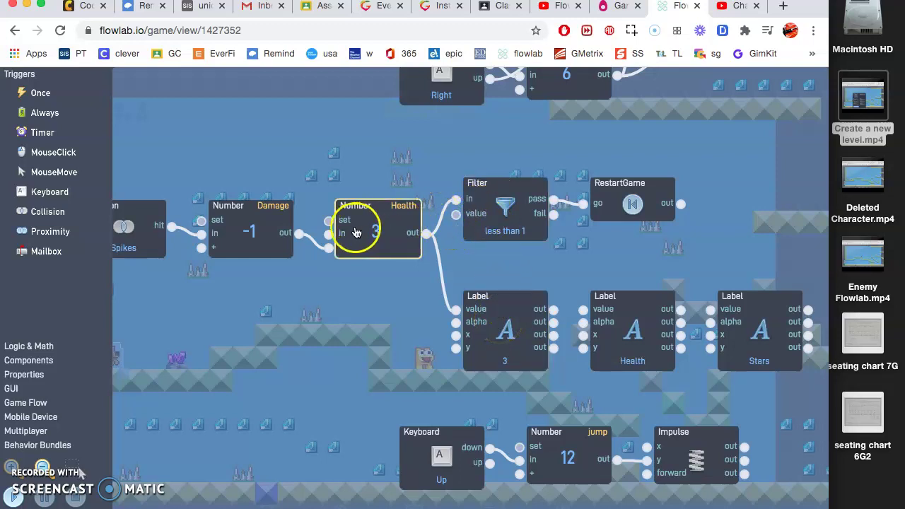
left_click(481, 212)
left_click(625, 189)
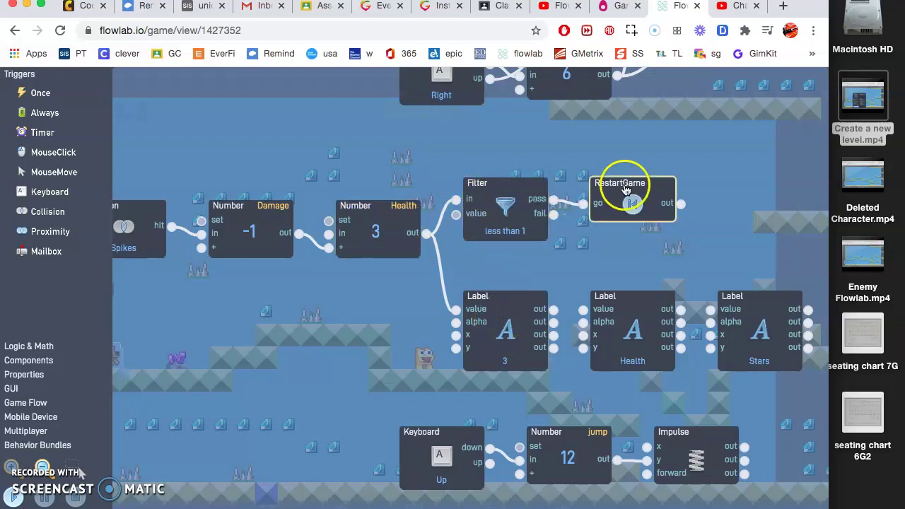
left_click(585, 200)
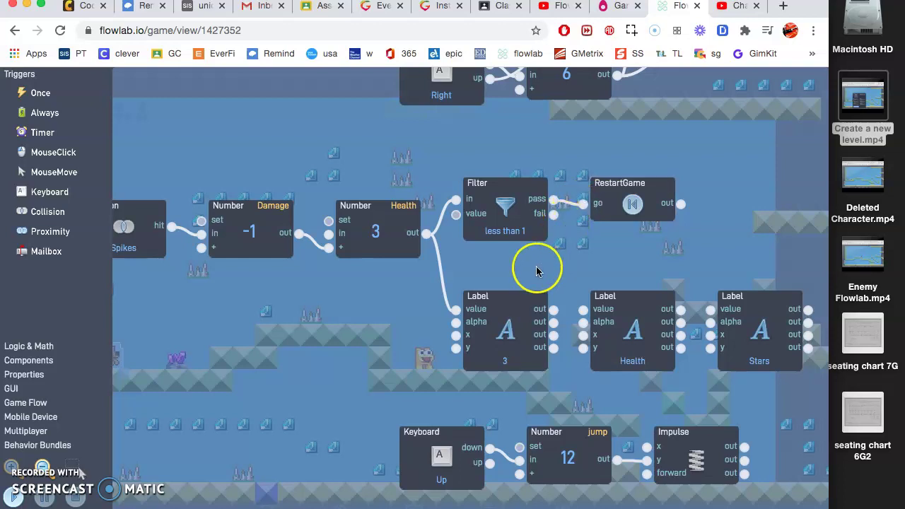
left_click(519, 318)
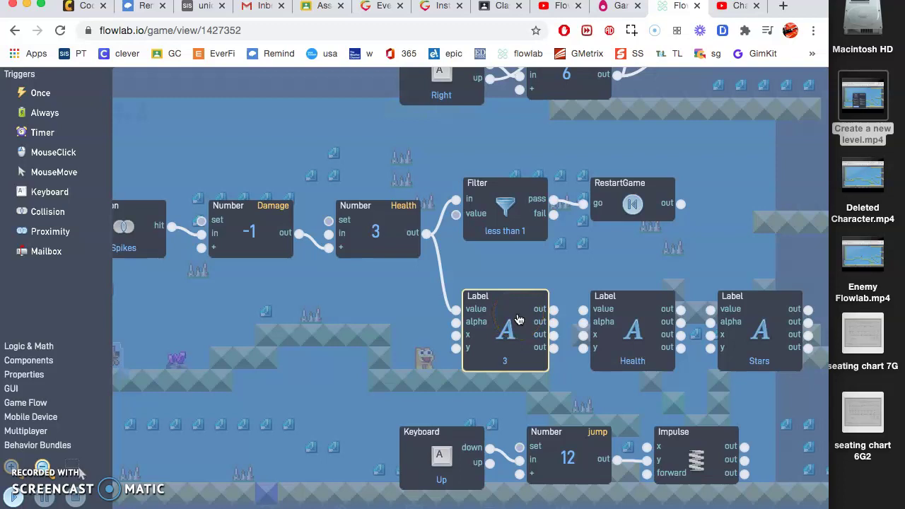
Delete the Label block that displays the health number 3.
double_click(518, 318)
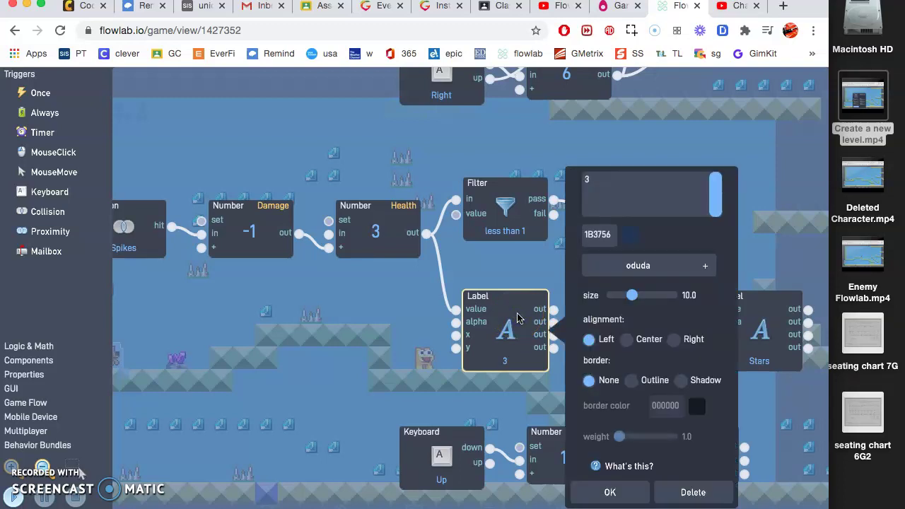
left_click(588, 192)
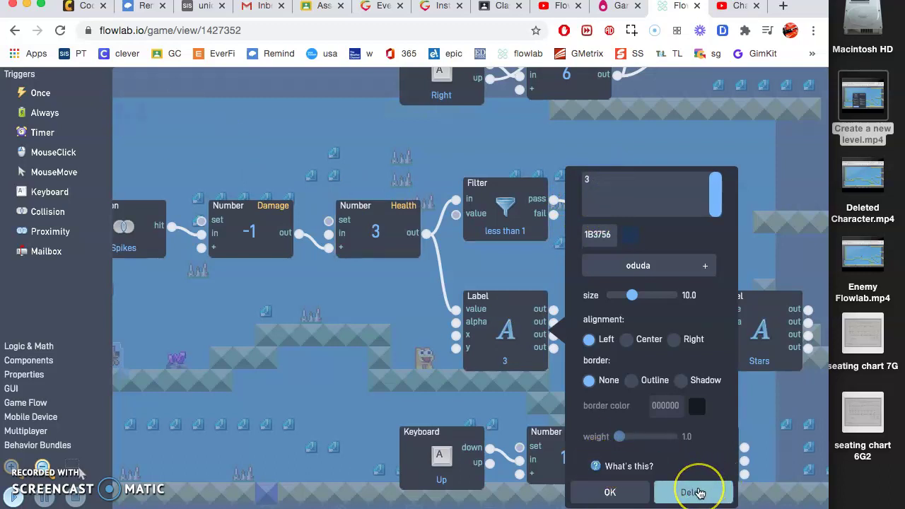
left_click(699, 493)
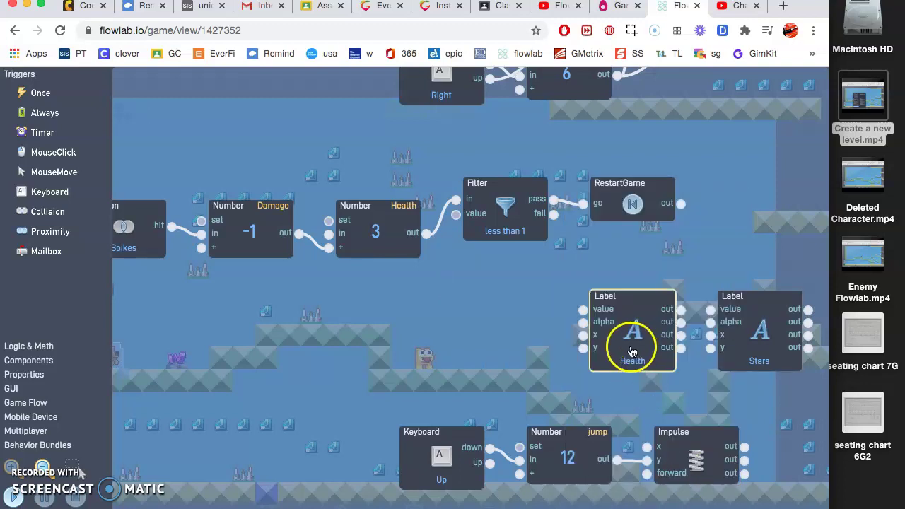
Shift the Health Label block left and remove it through its settings.
mouse_move(623, 349)
left_mouse_down()
mouse_move(532, 324)
mouse_move(559, 327)
left_mouse_up()
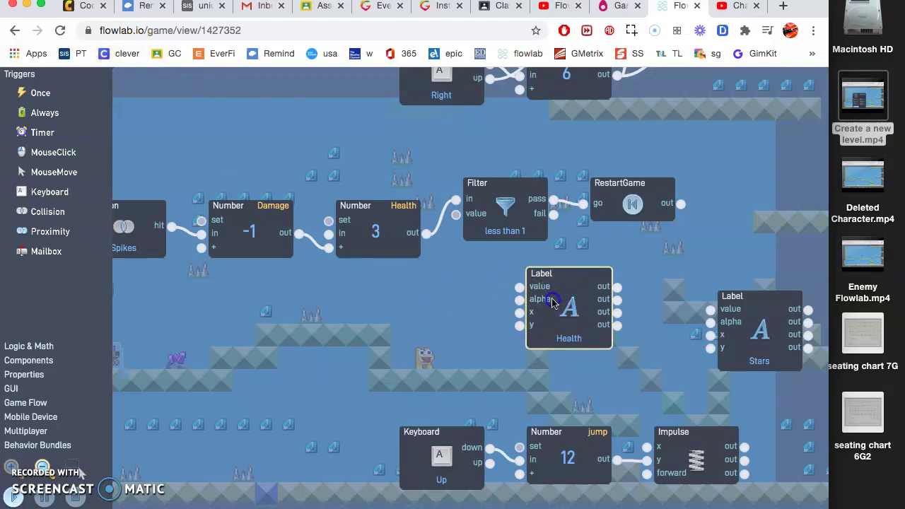
mouse_move(557, 298)
left_mouse_down()
mouse_move(440, 339)
mouse_move(557, 298)
left_mouse_up()
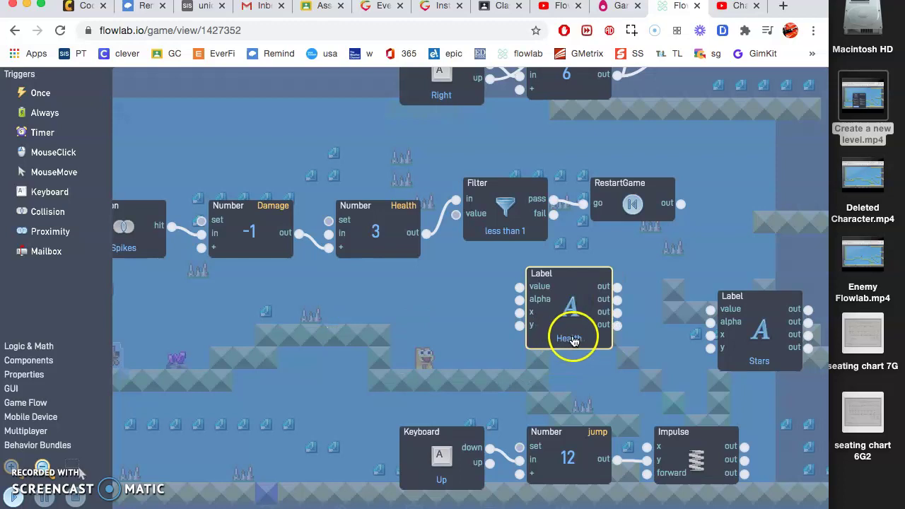
left_click(578, 332)
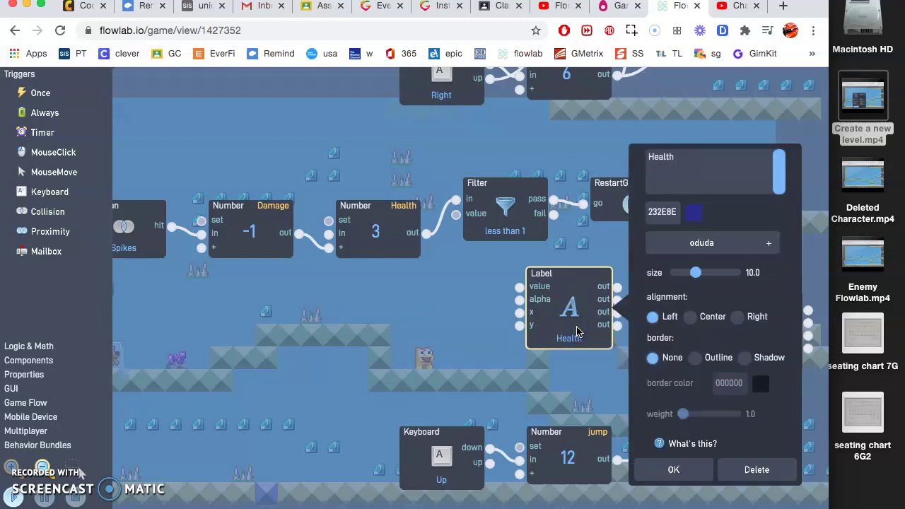
left_click(747, 469)
Drag a Bar block from the GUI category onto the dog's behavior graph.
left_click(694, 431)
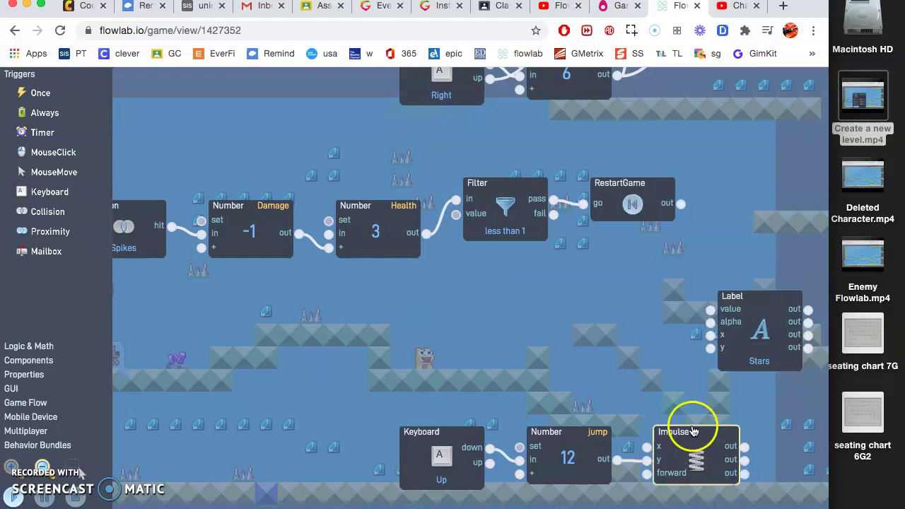
left_click(89, 486)
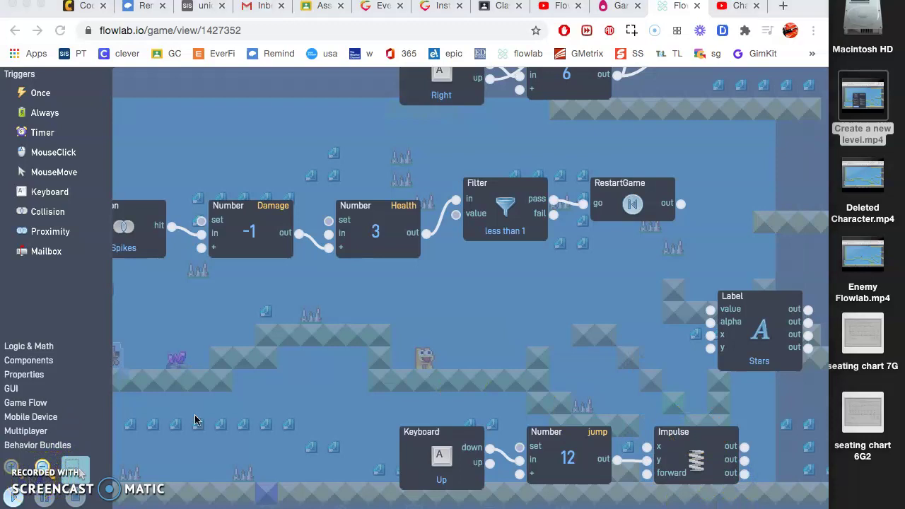
left_click(271, 333)
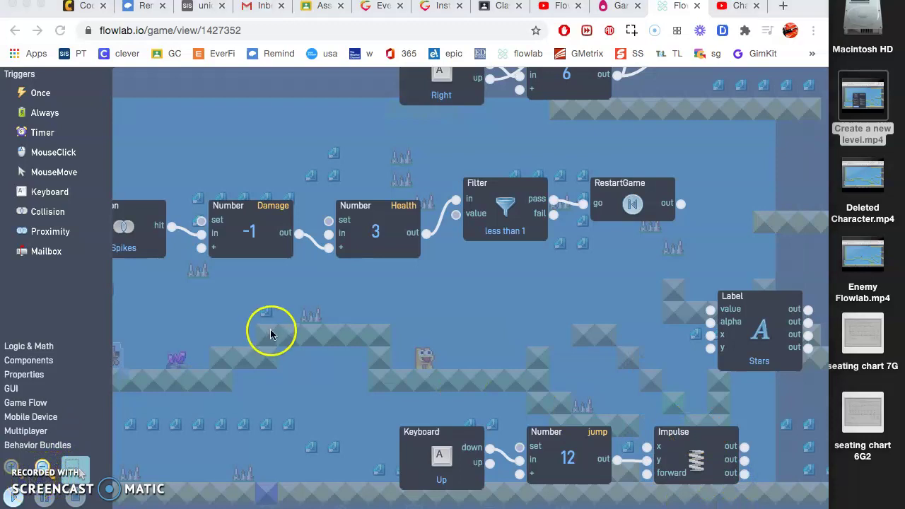
left_click(10, 390)
left_click(10, 391)
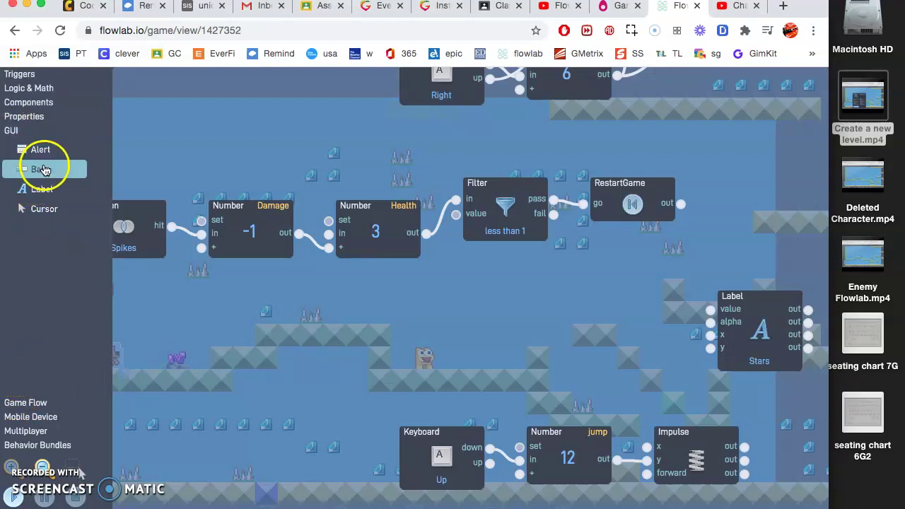
left_click_drag(44, 170, 452, 311)
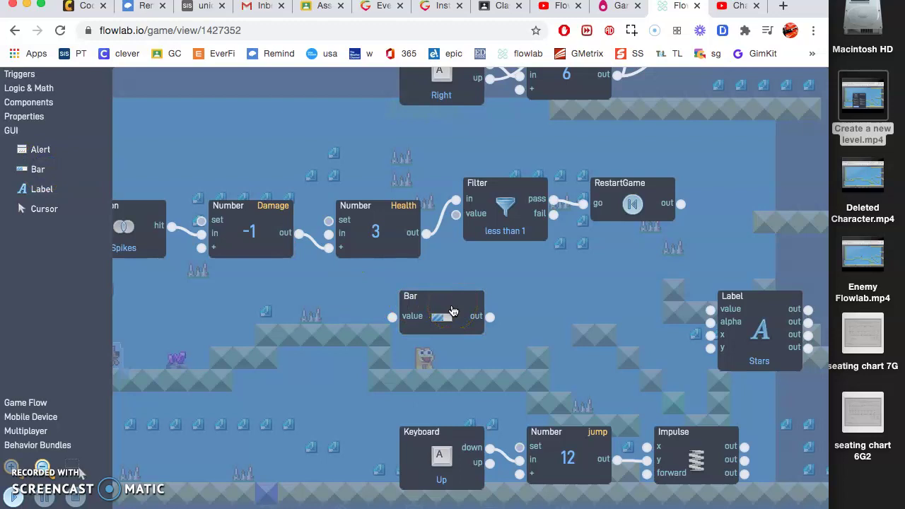
Set the Bar's current and maximum value to 3 with a light grey DEDDDE frame.
left_click(452, 309)
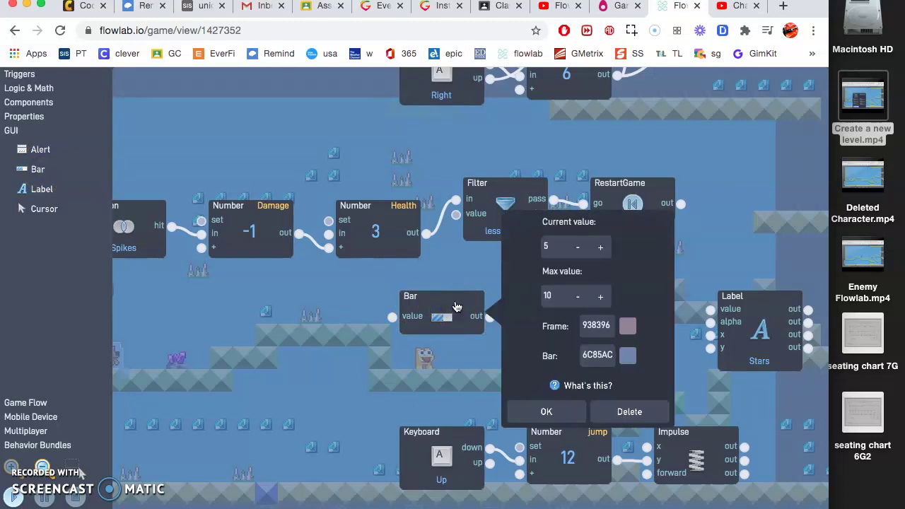
left_click(575, 252)
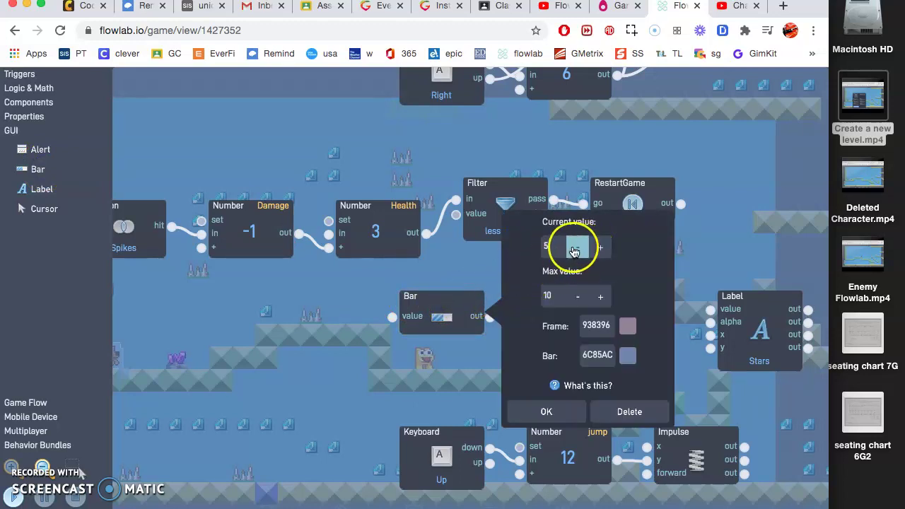
left_click(579, 298)
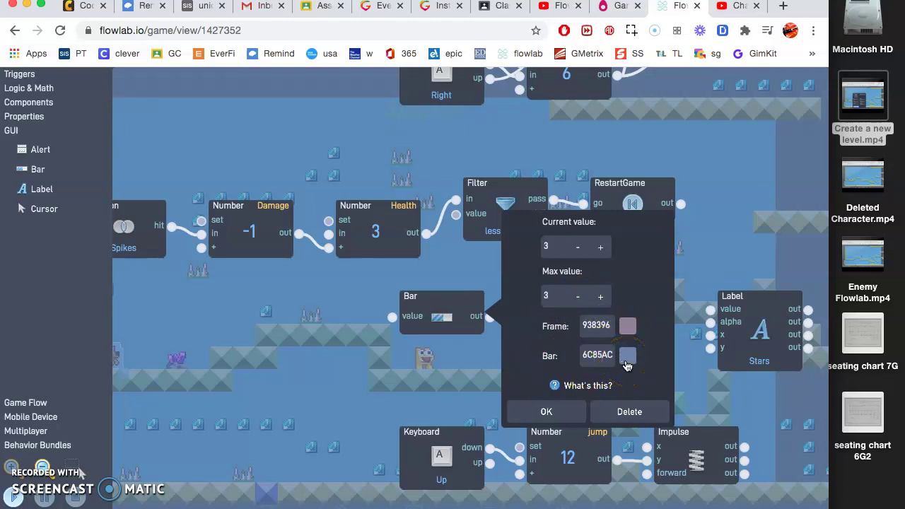
left_click(629, 326)
left_click(630, 326)
left_click(462, 299)
left_click(359, 282)
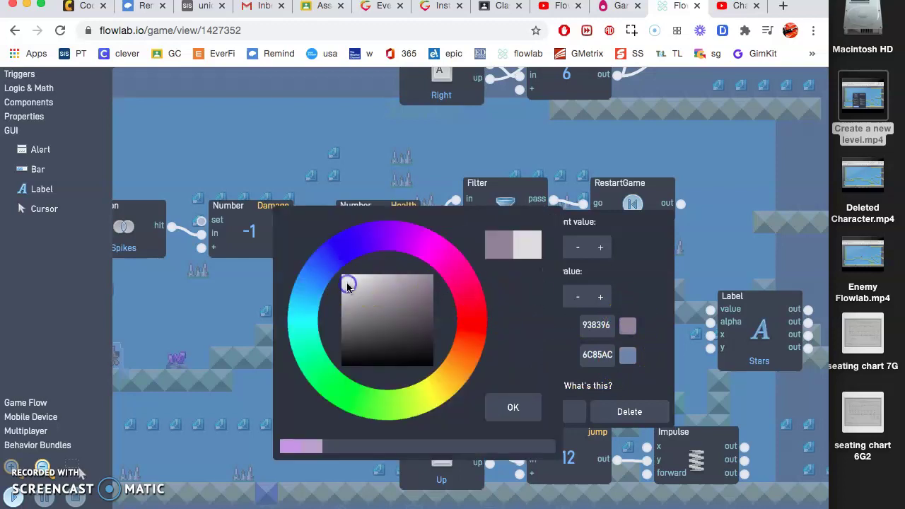
left_click(613, 356)
left_click(513, 408)
Make the bar colour red E72D41 and apply the Bar settings.
left_click(628, 354)
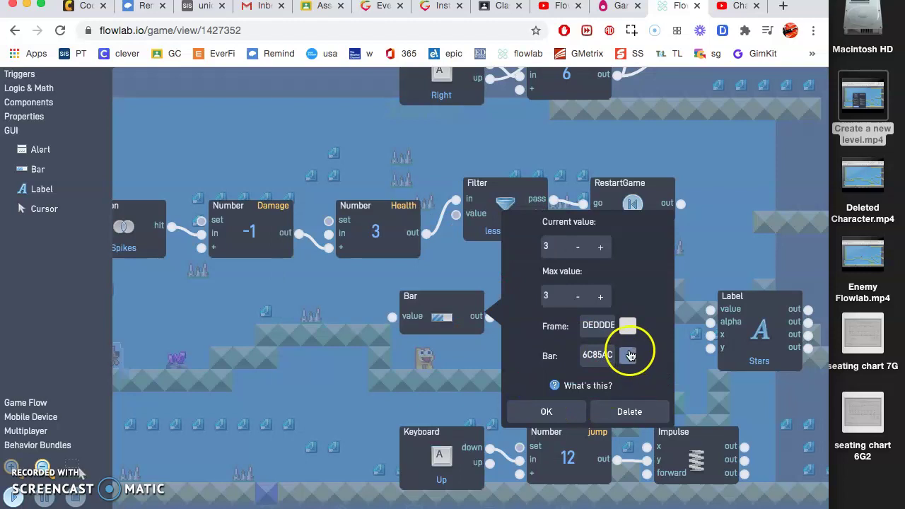
left_click(477, 347)
left_click(414, 312)
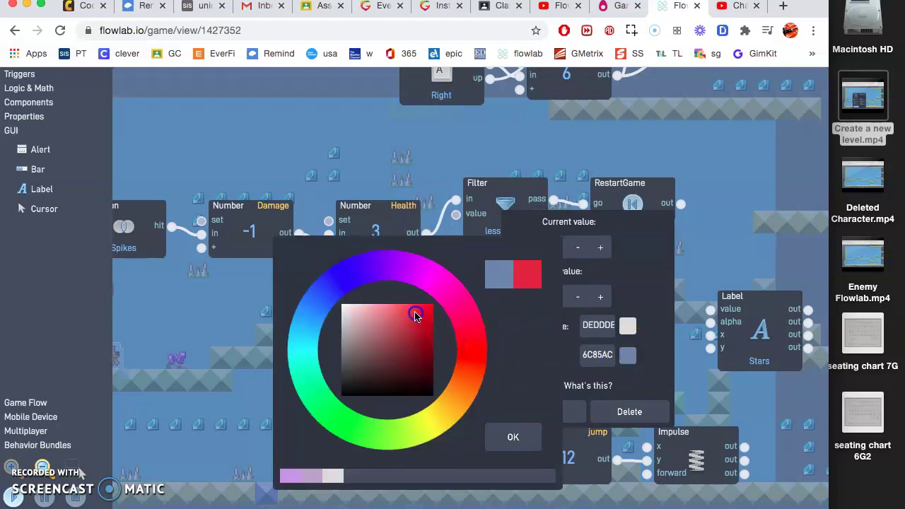
left_click(533, 391)
left_click(520, 437)
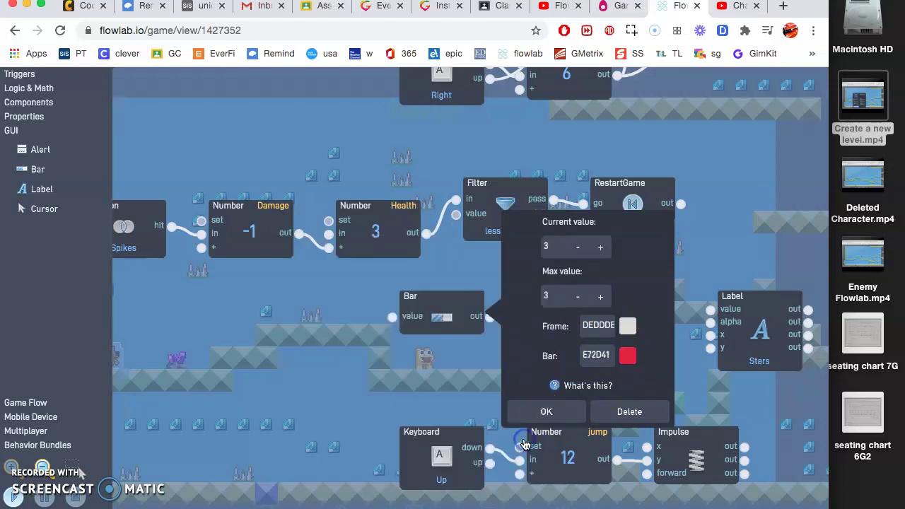
left_click(554, 411)
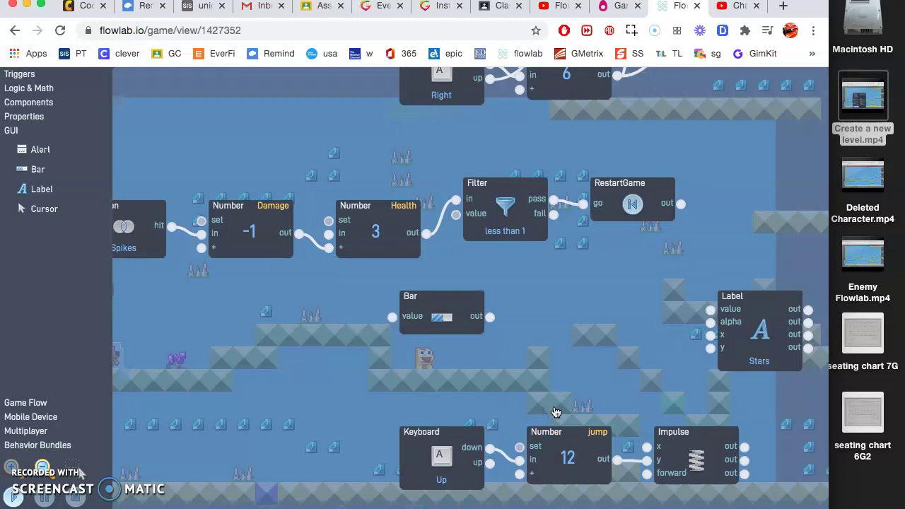
Move the Bar block beneath the Filter and wire Health's output into its value input.
left_click(458, 319)
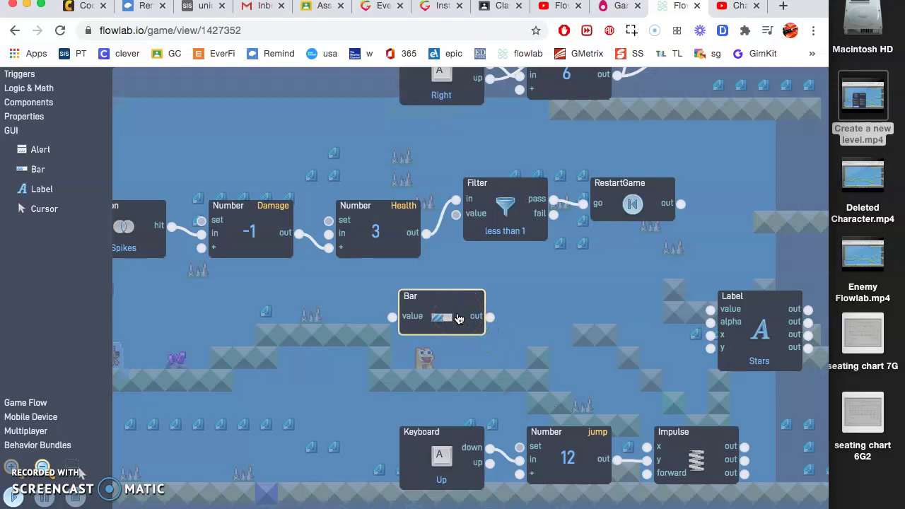
left_click_drag(429, 299, 496, 300)
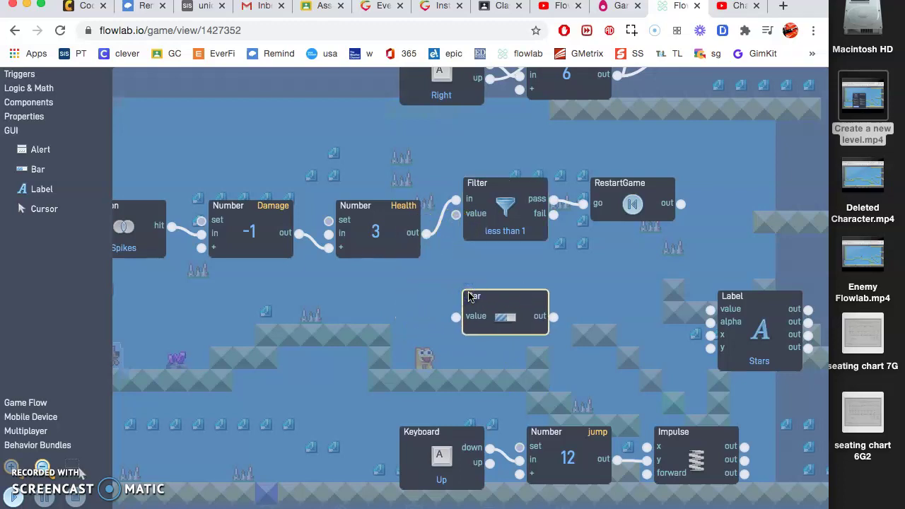
left_click(422, 236)
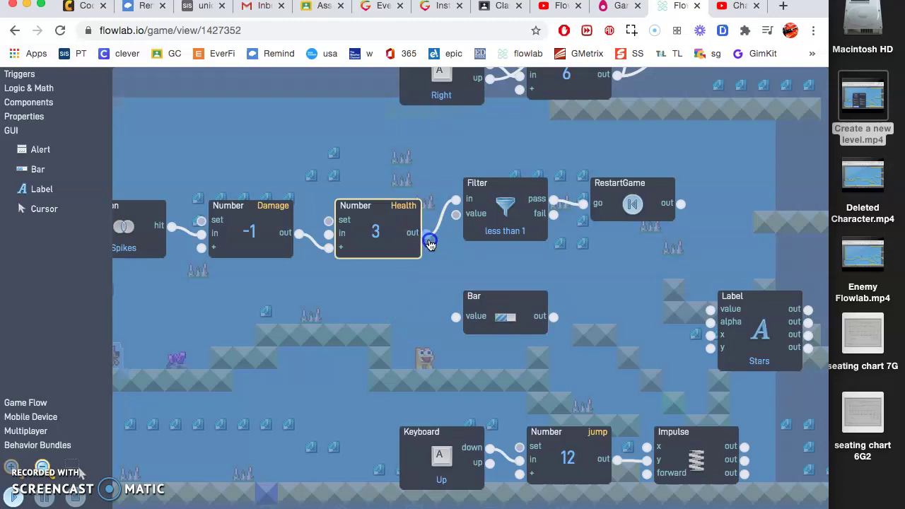
left_click_drag(430, 244, 453, 318)
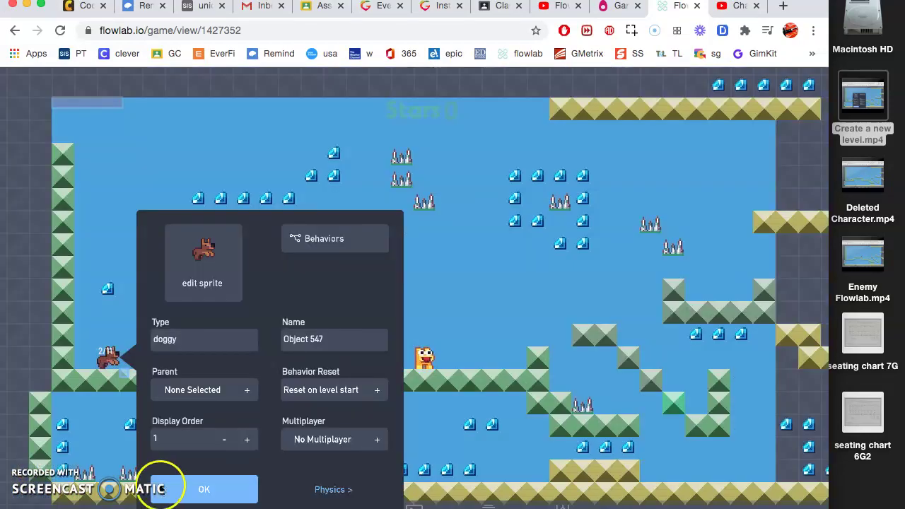
Move the purple creature and a spike, and place the health bar top centre beside Stars.
left_click(201, 487)
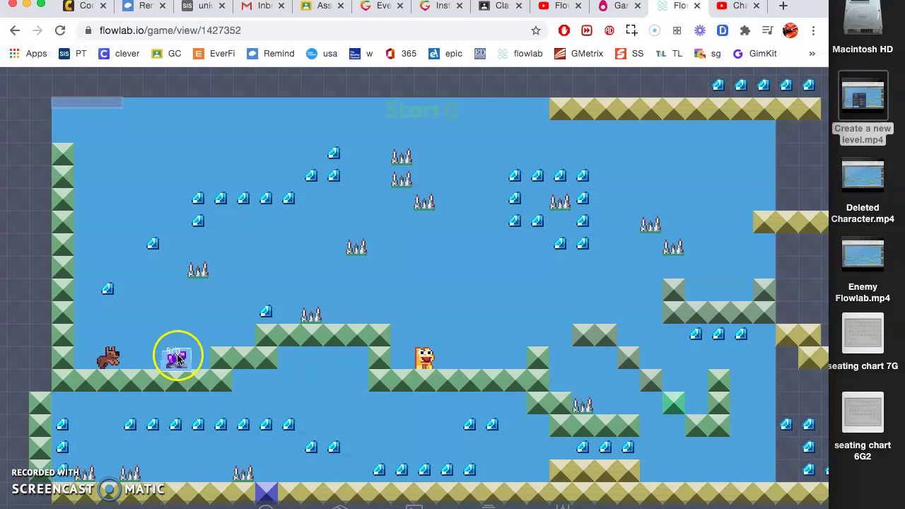
left_click_drag(177, 361, 105, 224)
left_click_drag(200, 271, 198, 360)
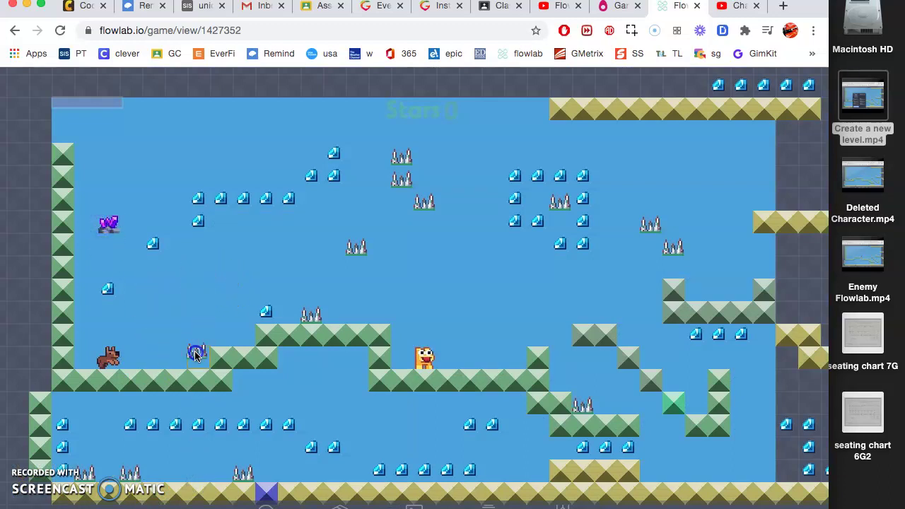
left_click_drag(102, 111, 338, 113)
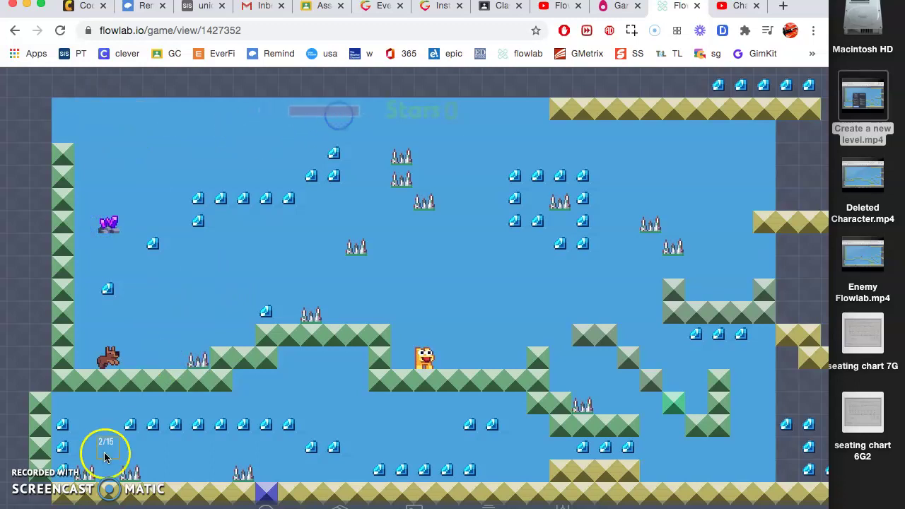
left_click(92, 467)
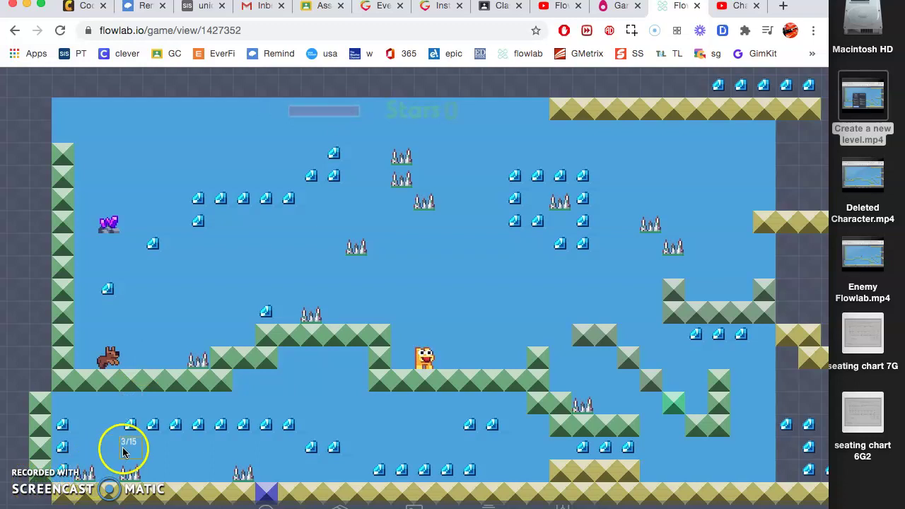
Playtest by walking the dog into a spike and confirm the red health bar shrinks.
key("Right")
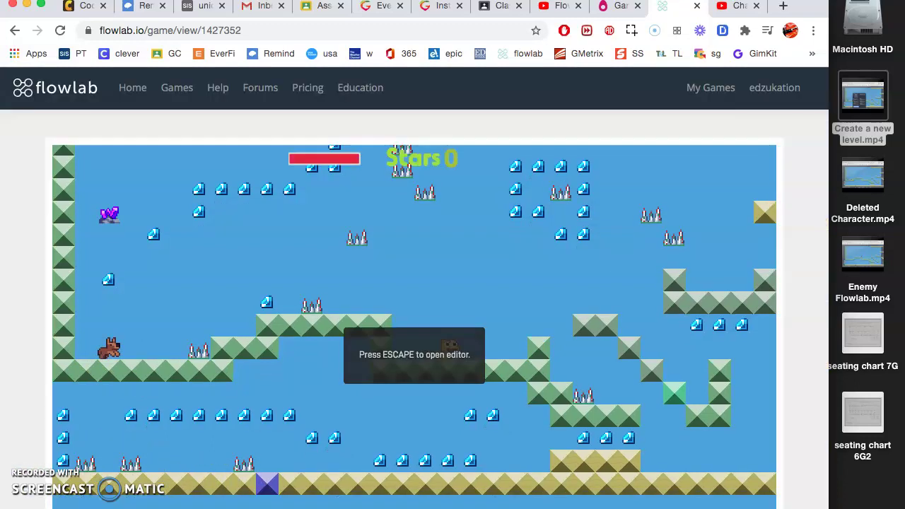
key("Left")
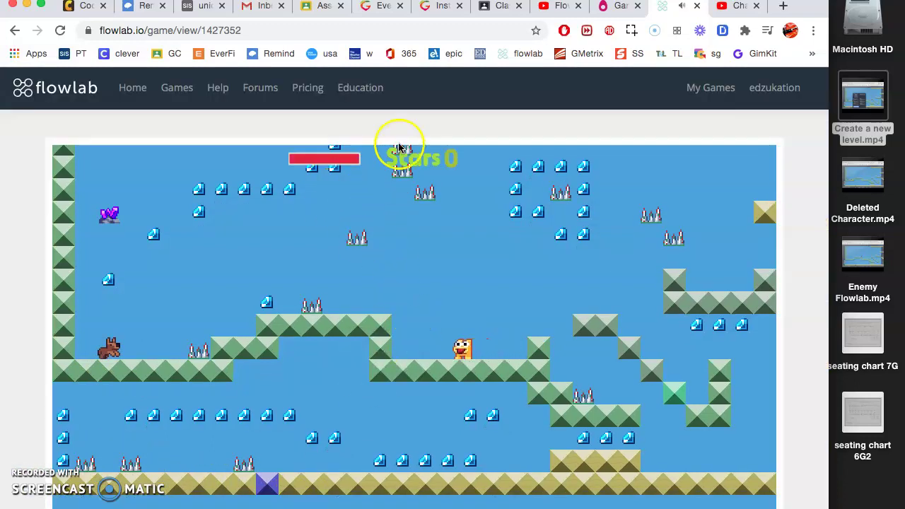
key("Right")
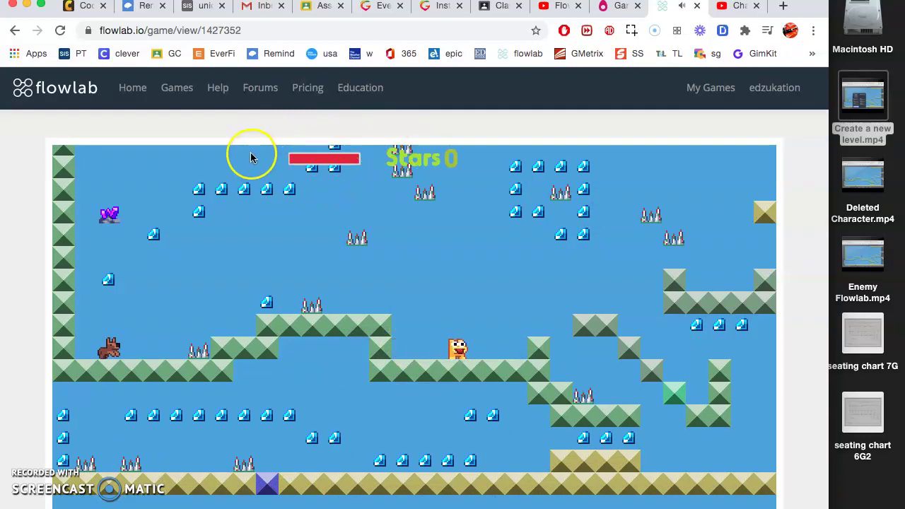
key("Left")
left_click(222, 217)
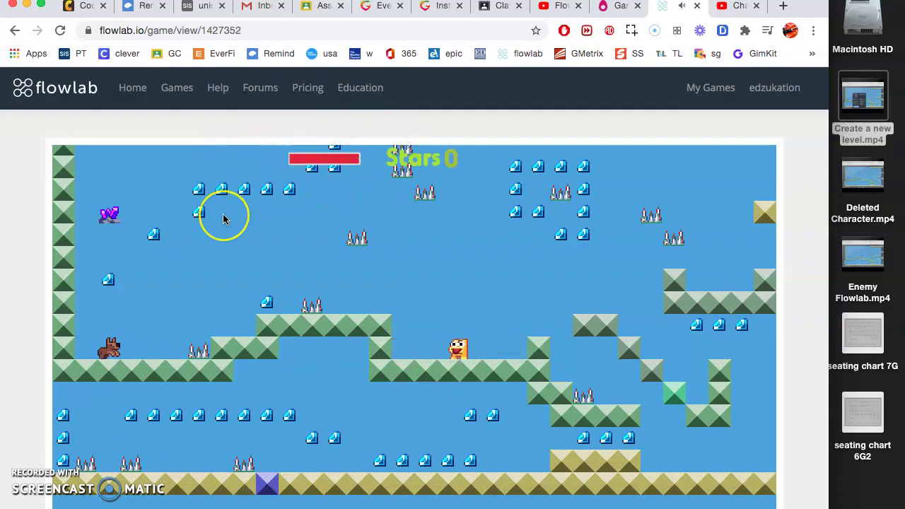
key("Right")
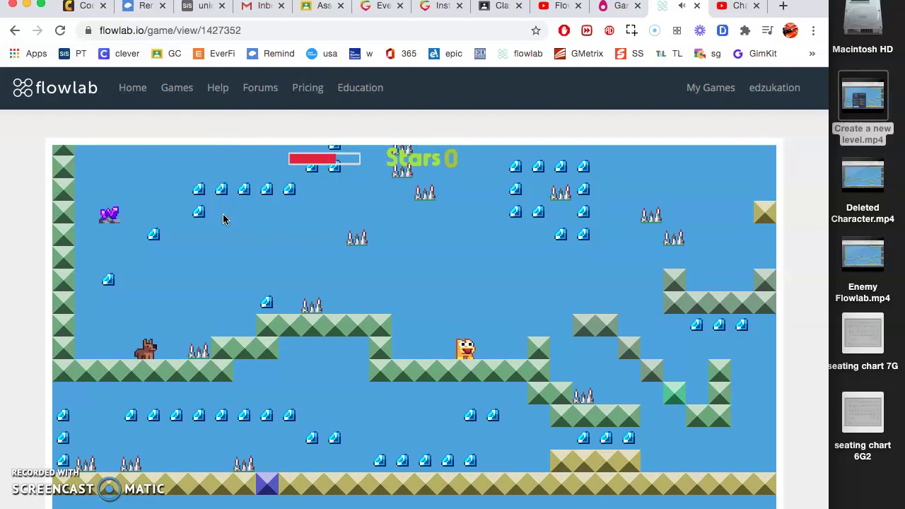